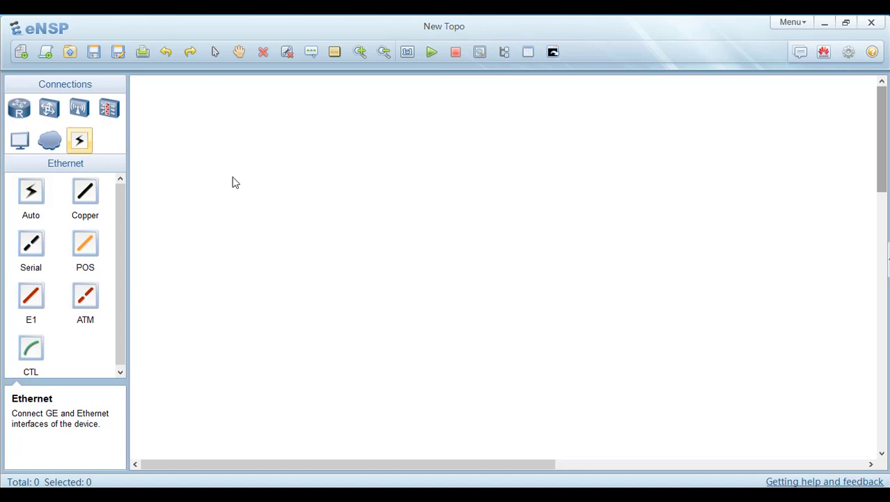
Place two PC end devices side by side in the empty topology, well spaced apart.
{"action": "left_click", "coordinate": [26, 142]}
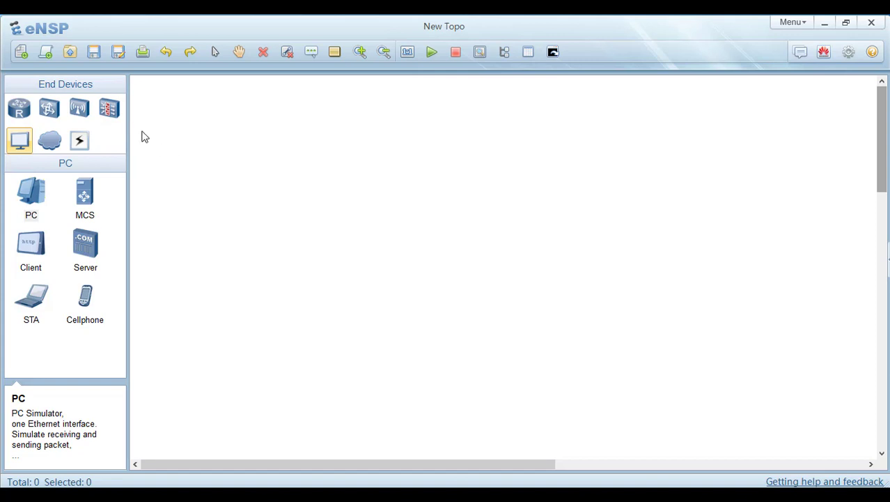
{"action": "left_click", "coordinate": [109, 111]}
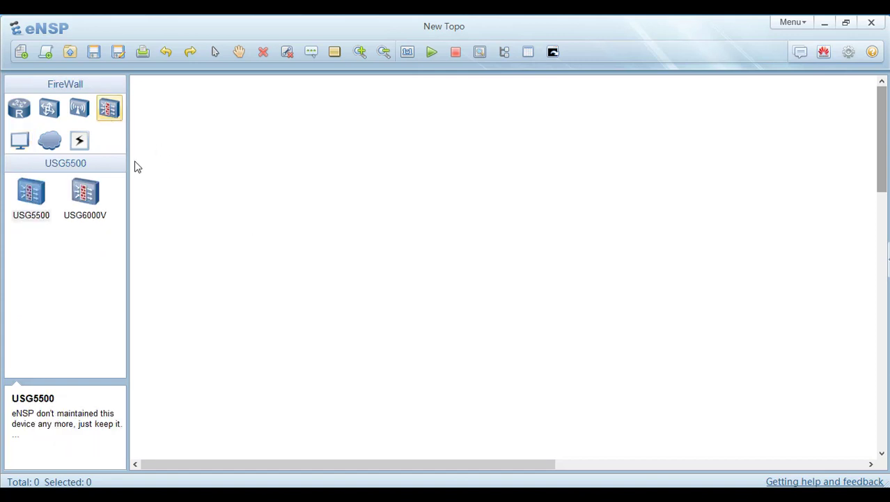
{"action": "left_click", "coordinate": [28, 142]}
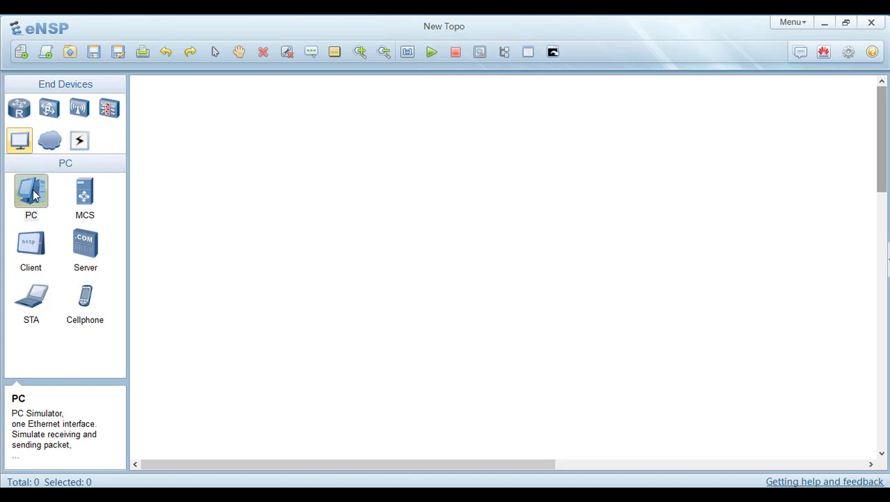
{"action": "left_click_drag", "start_coordinate": [34, 195], "coordinate": [372, 209]}
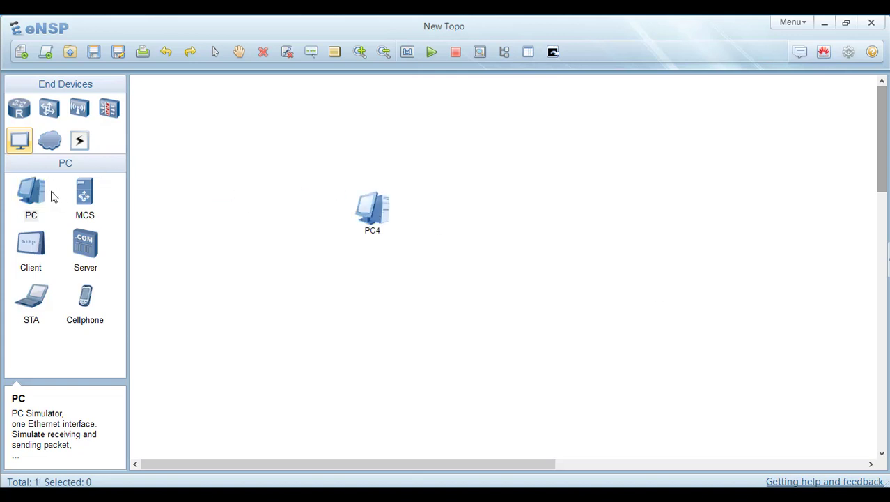
{"action": "left_click_drag", "start_coordinate": [38, 197], "coordinate": [690, 209]}
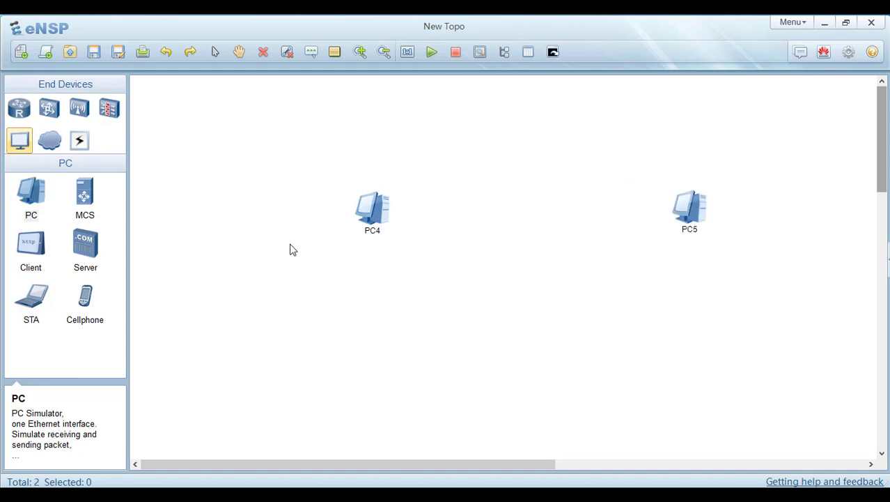
Connect Ethernet 0/0/1 of PC4 to Ethernet 0/0/1 of PC5 with a copper cable.
{"action": "left_click", "coordinate": [81, 142]}
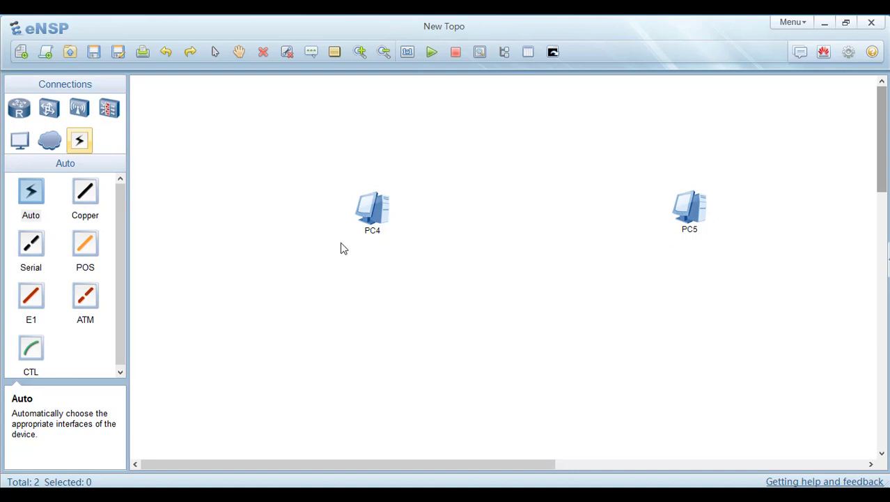
{"action": "left_click", "coordinate": [84, 195]}
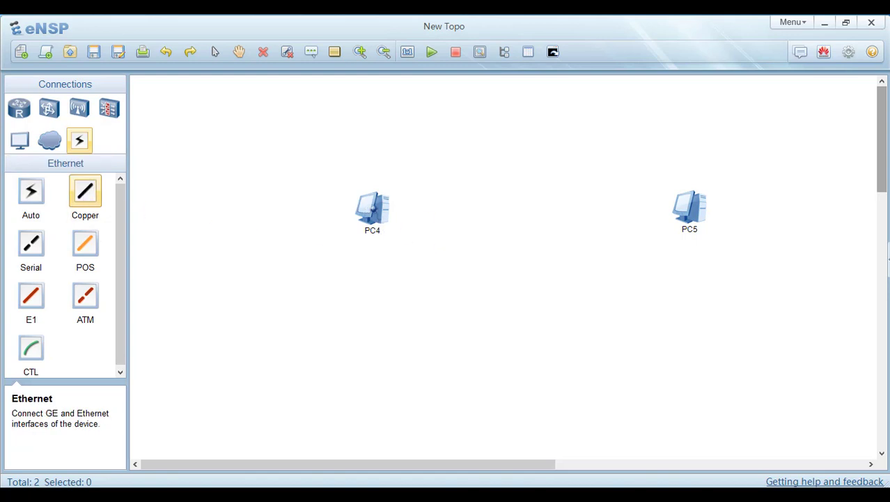
{"action": "left_click", "coordinate": [374, 212]}
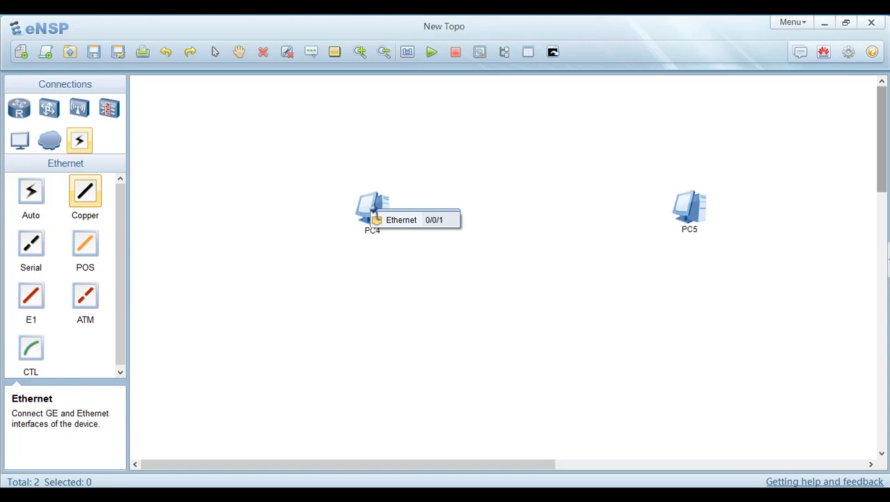
{"action": "left_click", "coordinate": [395, 220]}
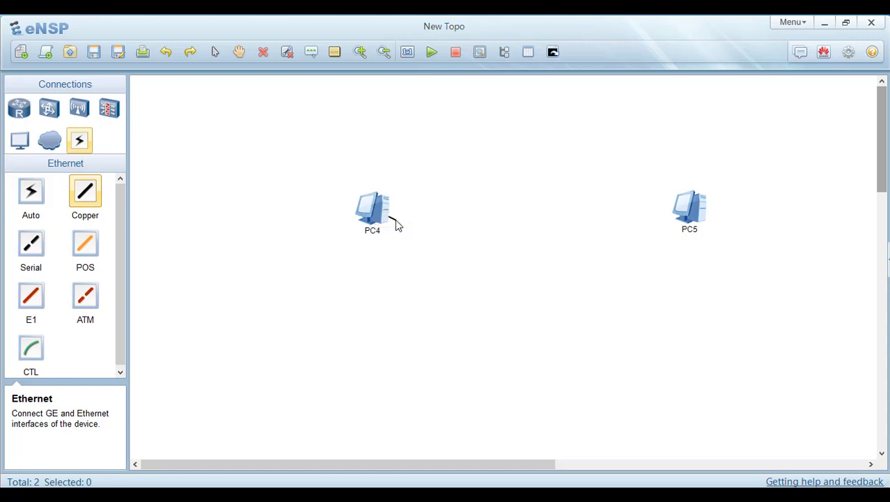
{"action": "left_click", "coordinate": [688, 209]}
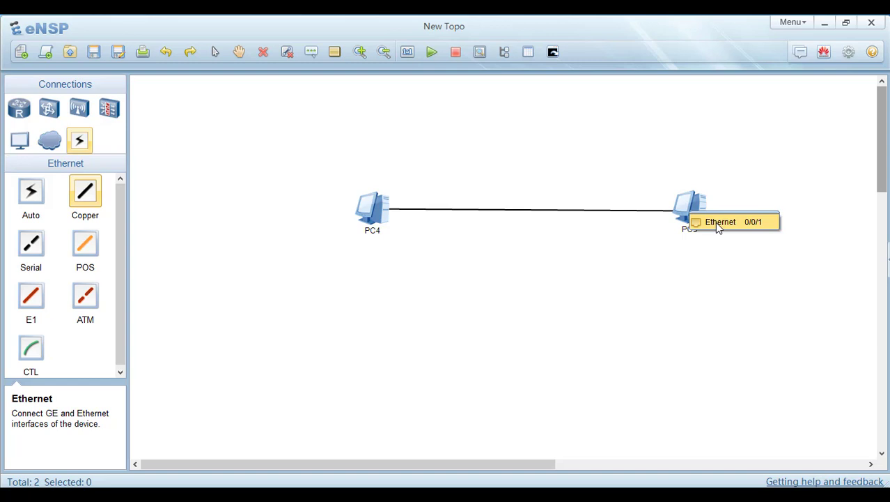
{"action": "left_click", "coordinate": [716, 223]}
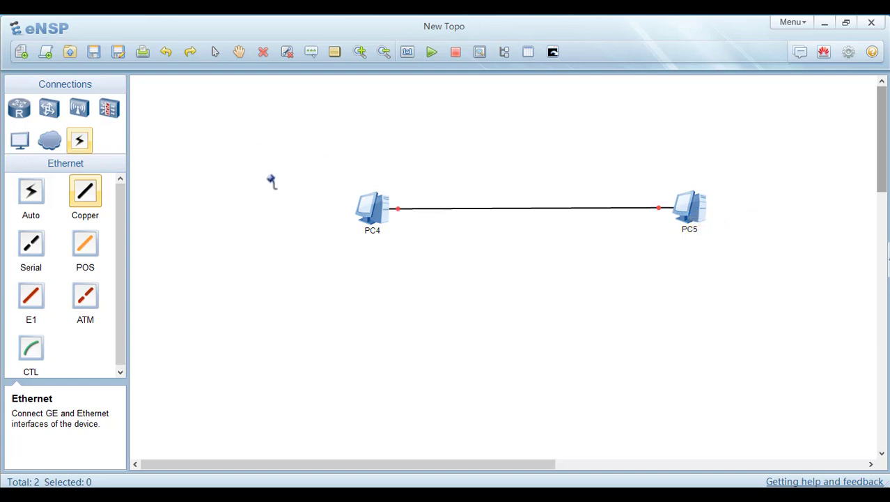
{"action": "left_click", "coordinate": [215, 53]}
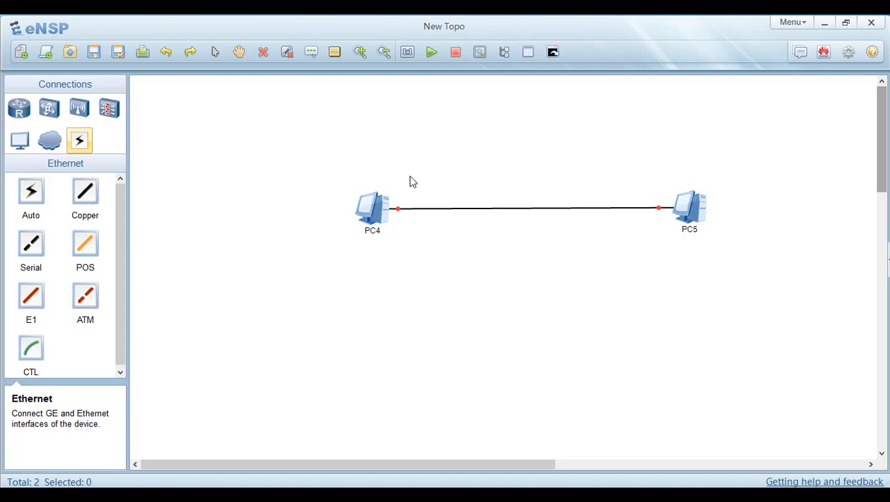
Start both PC4 and PC5.
{"action": "left_click", "coordinate": [380, 209]}
{"action": "right_click", "coordinate": [375, 204]}
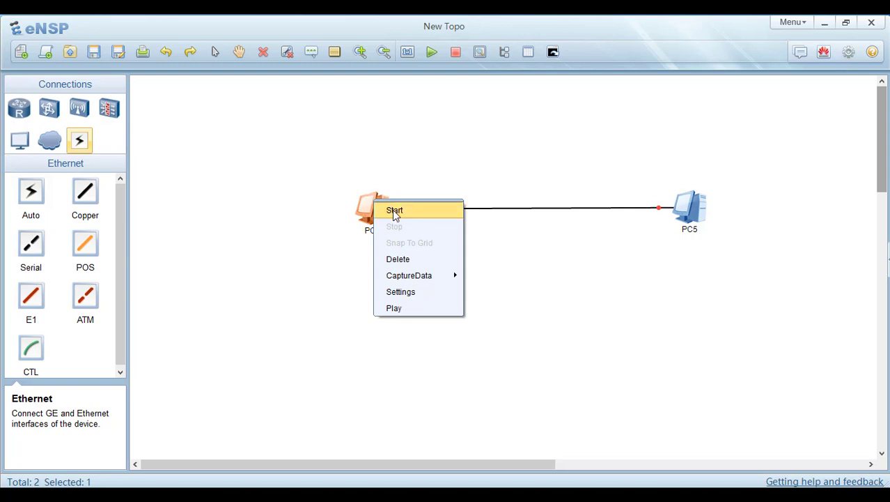
{"action": "left_click", "coordinate": [393, 210]}
{"action": "left_click", "coordinate": [597, 153]}
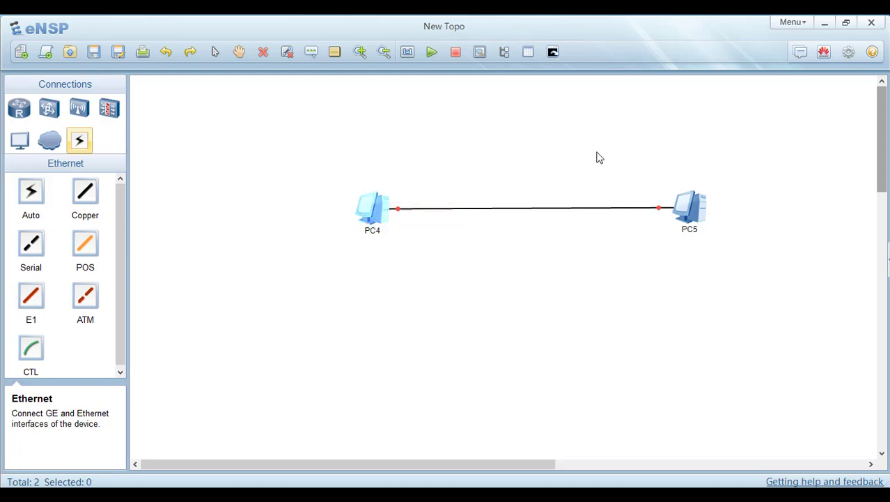
{"action": "left_click", "coordinate": [700, 214]}
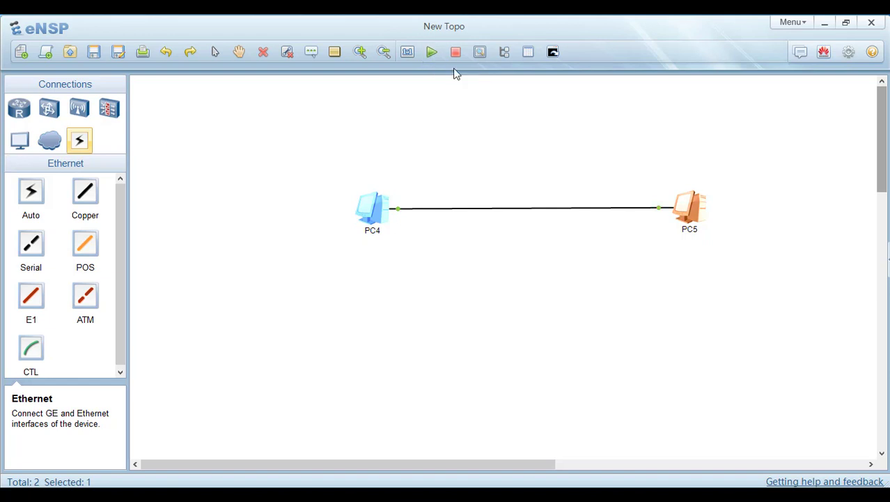
{"action": "left_click", "coordinate": [555, 124]}
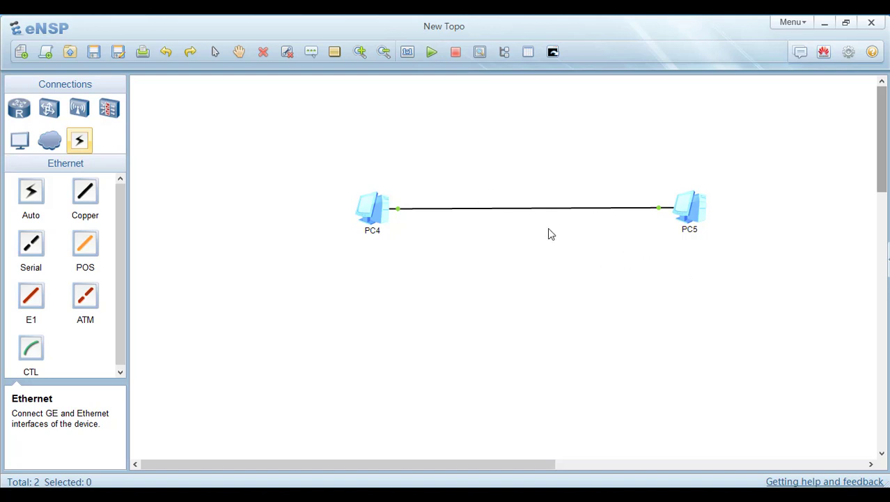
{"action": "mouse_move", "coordinate": [403, 211]}
Add the network label 192.168.1.0/24 and centre it above the link between the two PCs.
{"action": "left_click", "coordinate": [311, 52]}
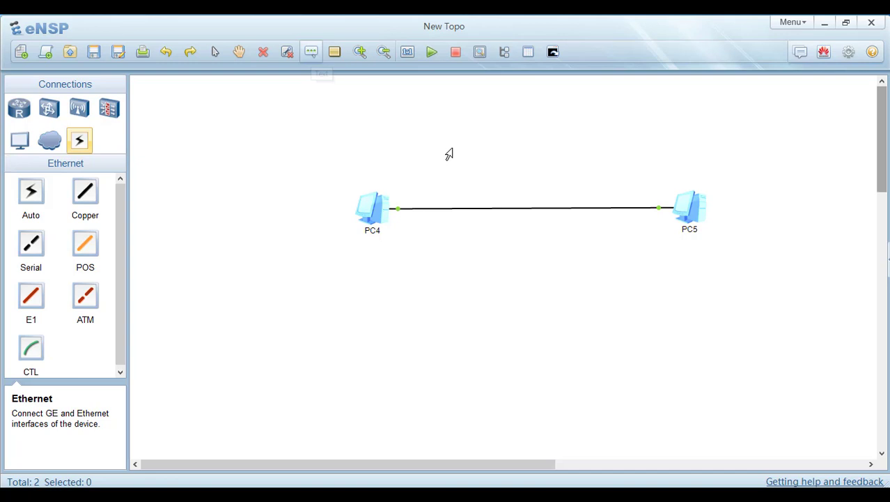
{"action": "left_click", "coordinate": [449, 154]}
{"action": "type", "text": "192"}
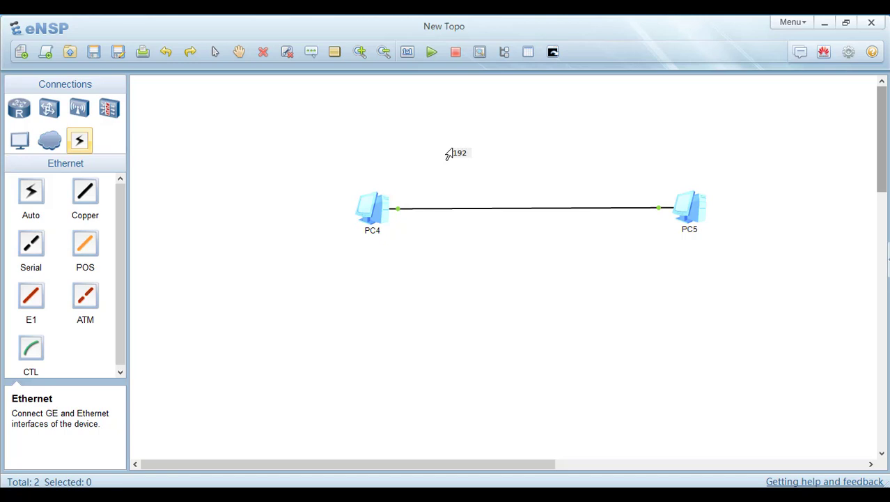
{"action": "type", "text": ".168.1.0/24"}
{"action": "left_click", "coordinate": [720, 128]}
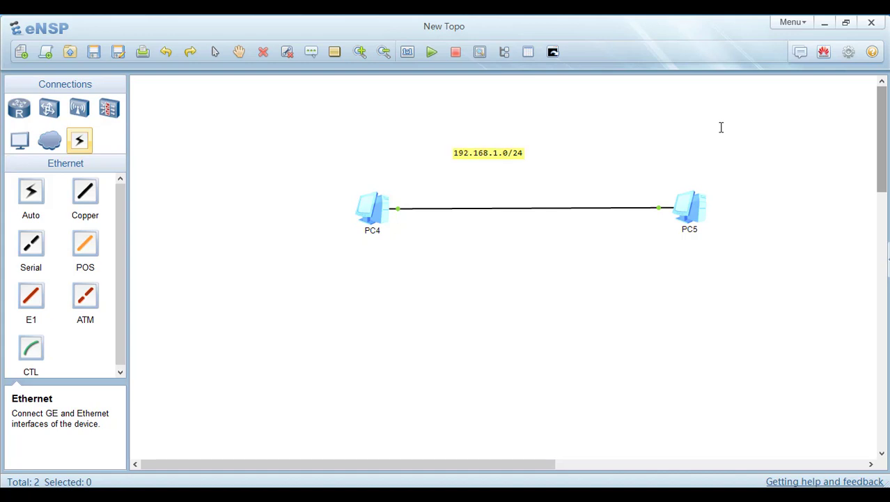
{"action": "left_click_drag", "start_coordinate": [520, 163], "coordinate": [553, 167]}
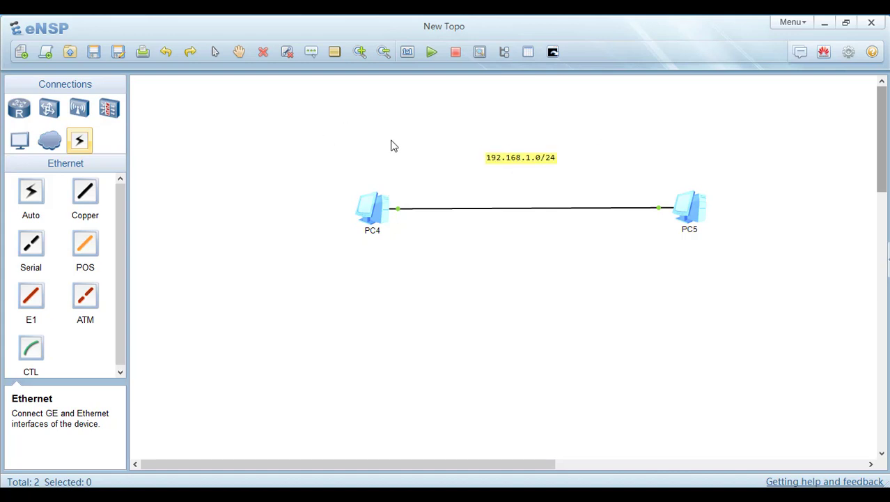
Add a text label reading 192.168.1.1 below PC4.
{"action": "left_click", "coordinate": [311, 51]}
{"action": "left_click", "coordinate": [344, 259]}
{"action": "type", "text": "192.168.1."}
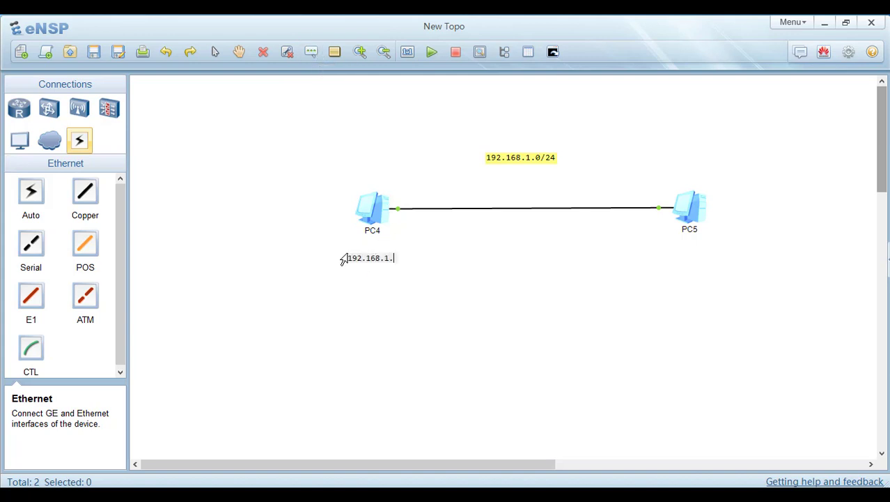
{"action": "type", "text": "1"}
{"action": "left_click", "coordinate": [405, 304]}
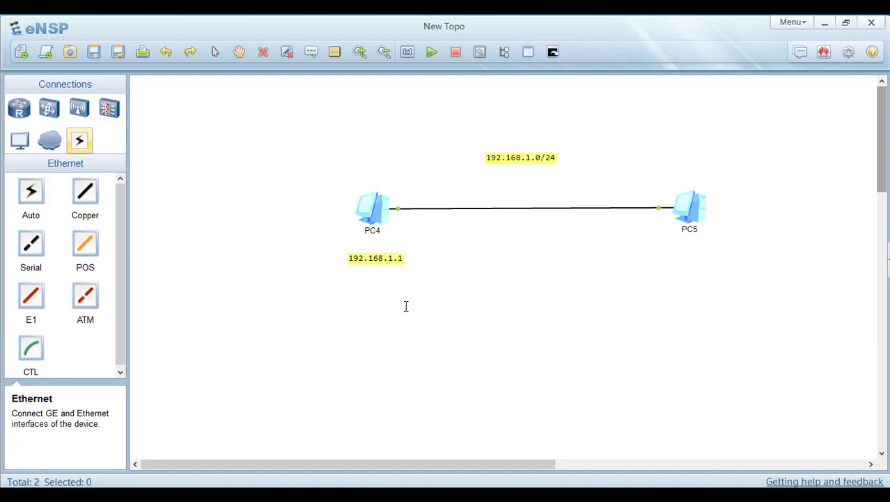
Label PC5 with the address 192.168.1.2 and move both host address labels to the outer sides of their PCs.
{"action": "left_click", "coordinate": [312, 53]}
{"action": "left_click", "coordinate": [677, 258]}
{"action": "type", "text": "192.168.1.2"}
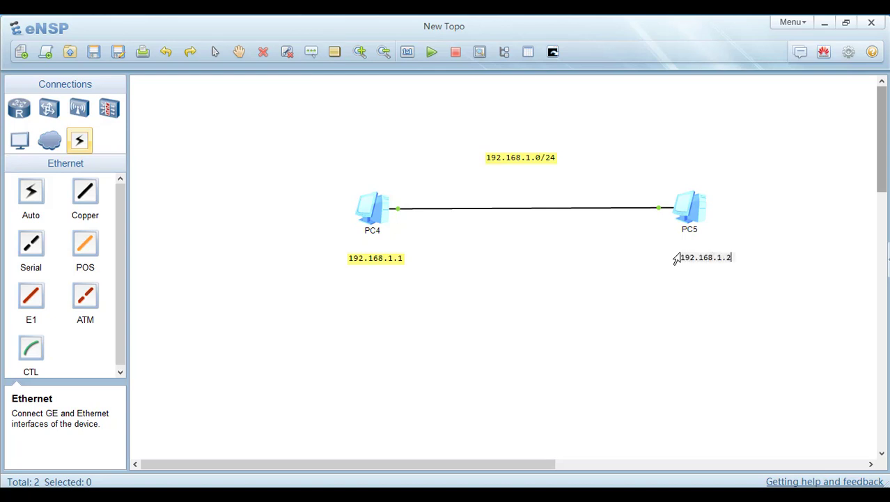
{"action": "left_click", "coordinate": [507, 346]}
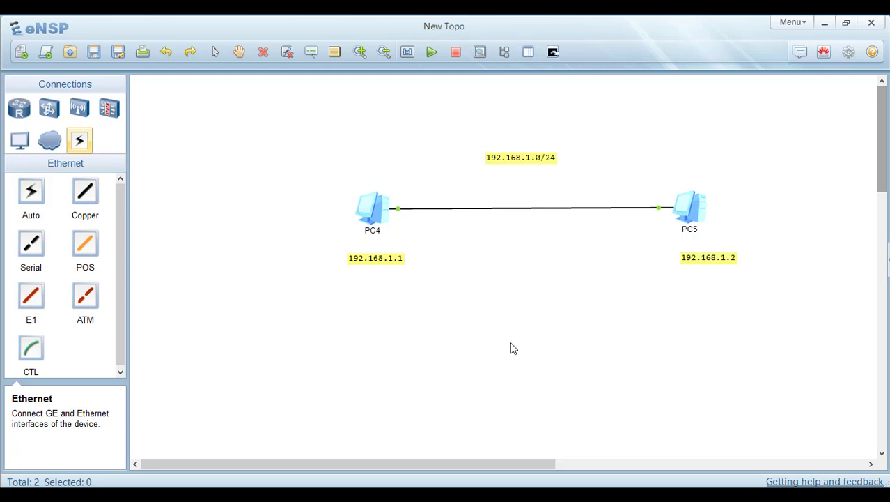
{"action": "left_click_drag", "start_coordinate": [718, 258], "coordinate": [757, 208]}
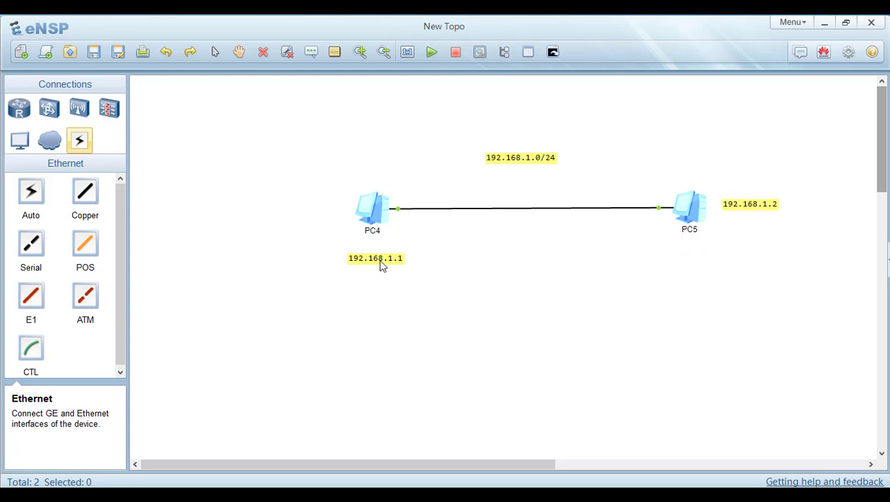
{"action": "left_click_drag", "start_coordinate": [381, 262], "coordinate": [305, 219]}
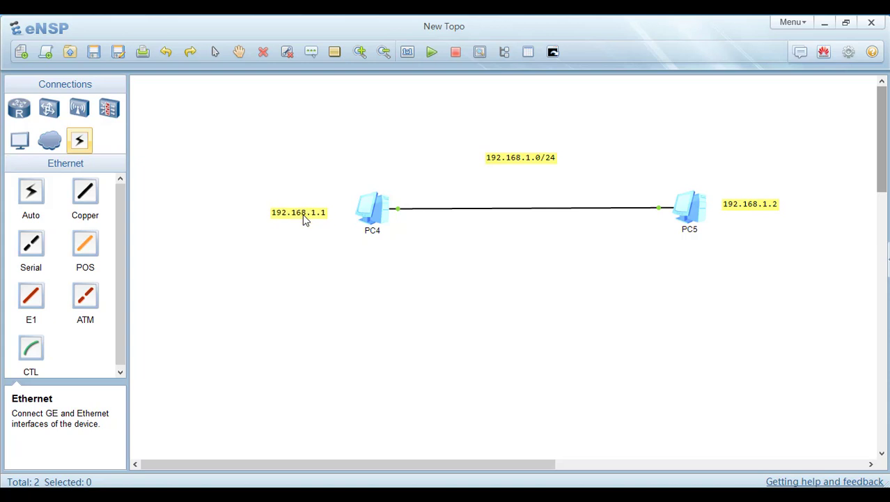
Open PC4's settings, set its host name to PC4 and select static IPv4 configuration.
{"action": "right_click", "coordinate": [377, 211]}
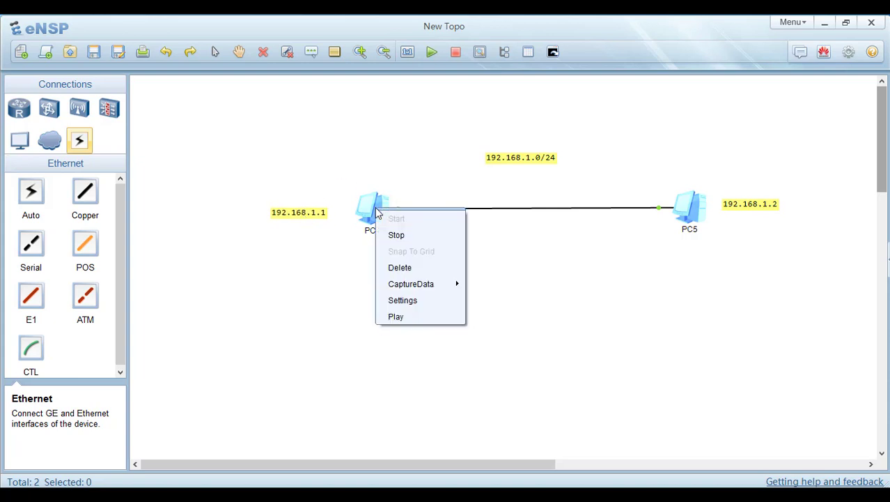
{"action": "left_click", "coordinate": [417, 300]}
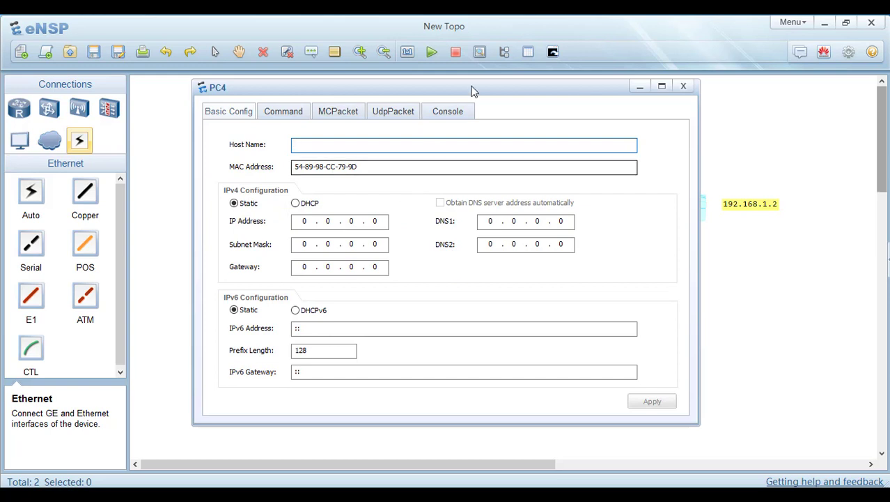
{"action": "left_click_drag", "start_coordinate": [499, 85], "coordinate": [589, 85]}
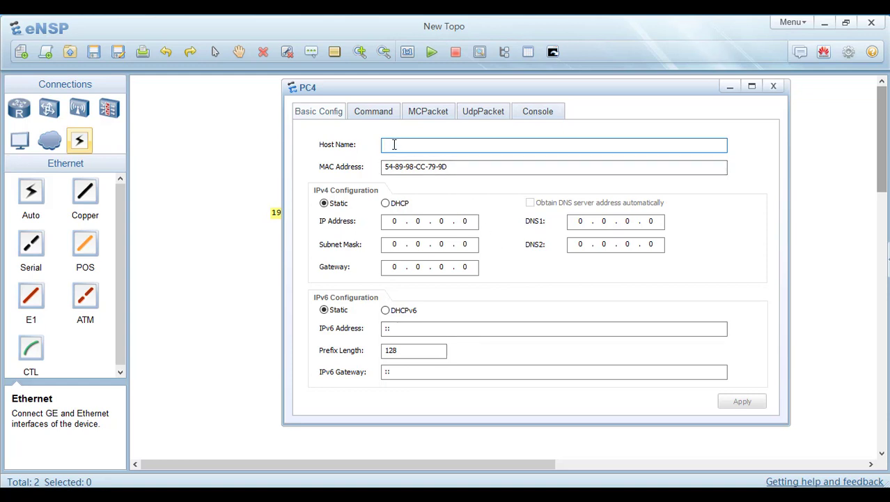
{"action": "type", "text": "PC4"}
{"action": "left_click", "coordinate": [458, 170]}
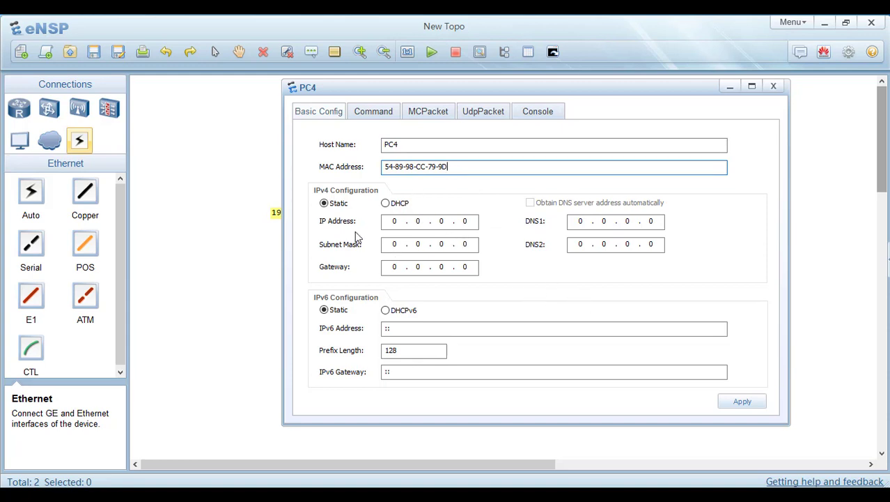
{"action": "left_click", "coordinate": [331, 205]}
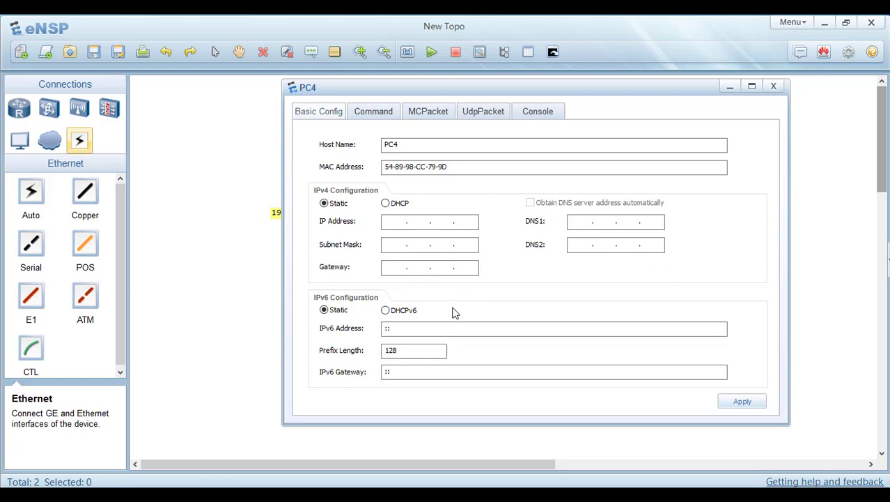
Set PC4's IPv4 address to 192.168.1.1 and its subnet mask to 255.255.255.0.
{"action": "left_click", "coordinate": [395, 223]}
{"action": "type", "text": "192."}
{"action": "type", "text": "168 . 1 ."}
{"action": "type", "text": "1 ."}
{"action": "type", "text": "1"}
{"action": "left_click", "coordinate": [387, 241]}
{"action": "type", "text": "255 . 255 . 255 . 0"}
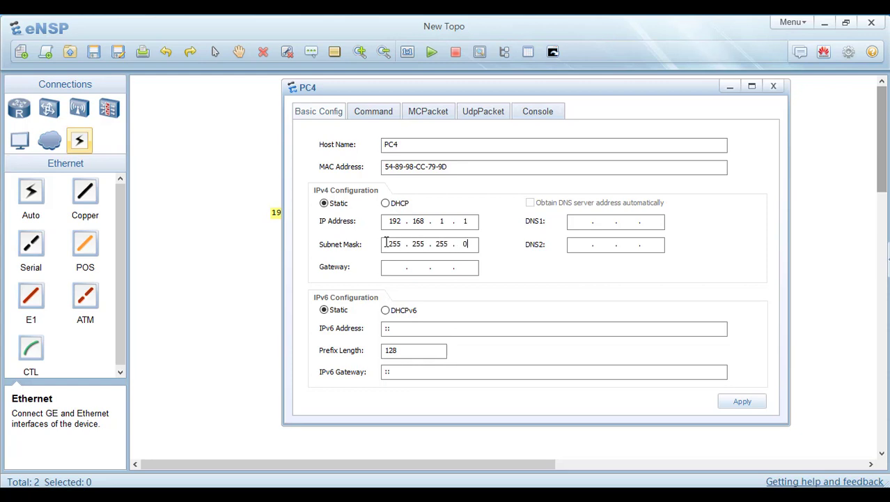
Enter 8.8.8.8 as PC4's first DNS server and 192.168.1.1 as the second.
{"action": "left_click", "coordinate": [393, 271]}
{"action": "left_click_drag", "start_coordinate": [654, 92], "coordinate": [579, 167]}
{"action": "left_click", "coordinate": [540, 299]}
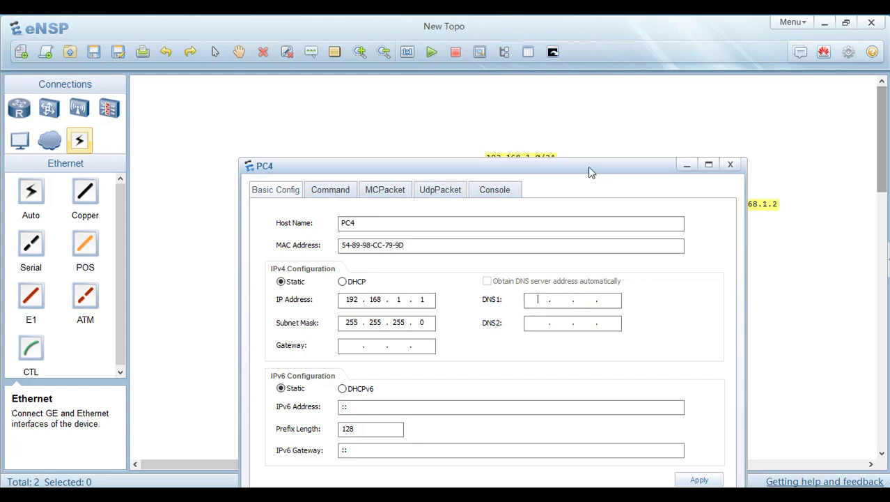
{"action": "left_click_drag", "start_coordinate": [588, 166], "coordinate": [581, 145]}
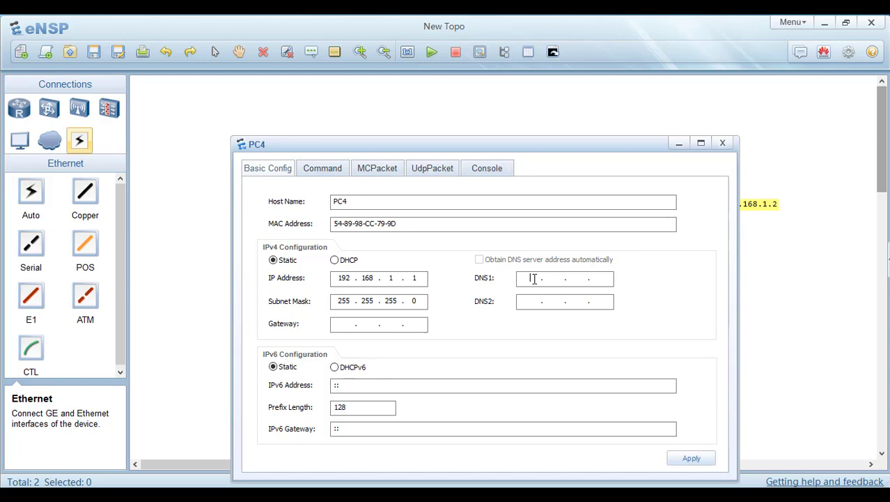
{"action": "type", "text": "8.8"}
{"action": "type", "text": ".8"}
{"action": "type", "text": ".8"}
{"action": "type", "text": "192."}
{"action": "type", "text": "168."}
{"action": "type", "text": "1.1"}
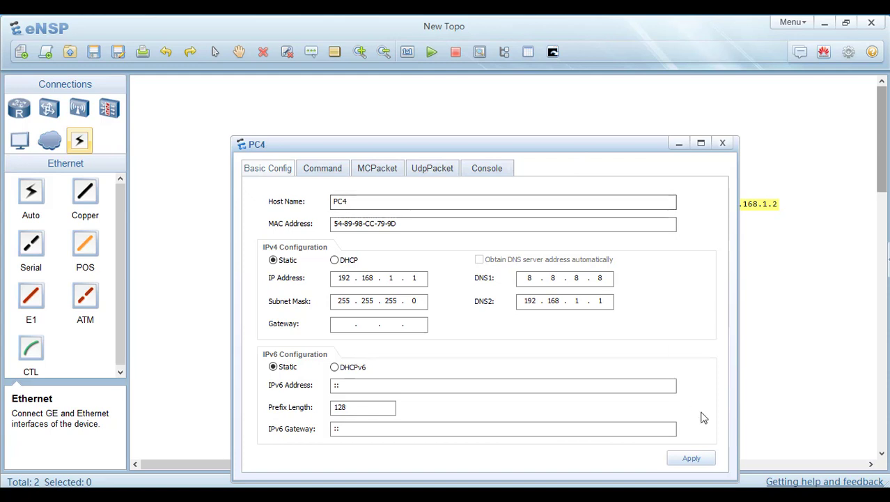
Apply PC4's settings, check them with ipconfig in its command line, and close its window.
{"action": "left_click", "coordinate": [694, 459]}
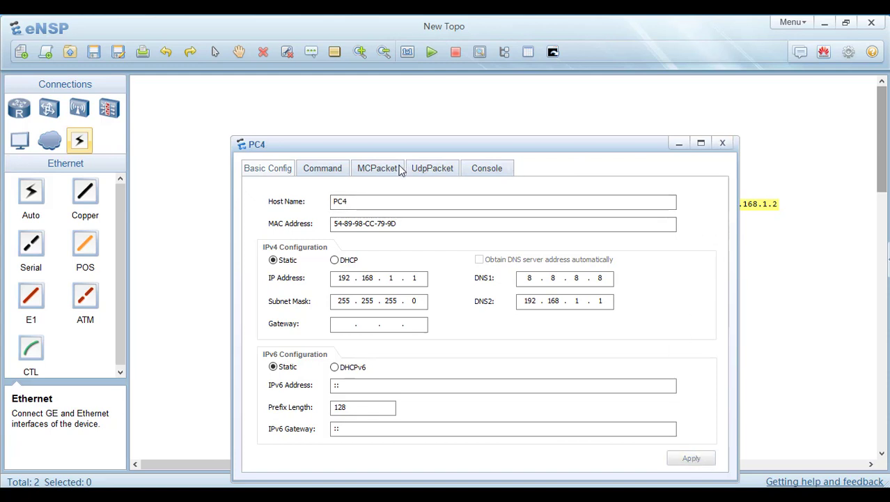
{"action": "left_click", "coordinate": [322, 169]}
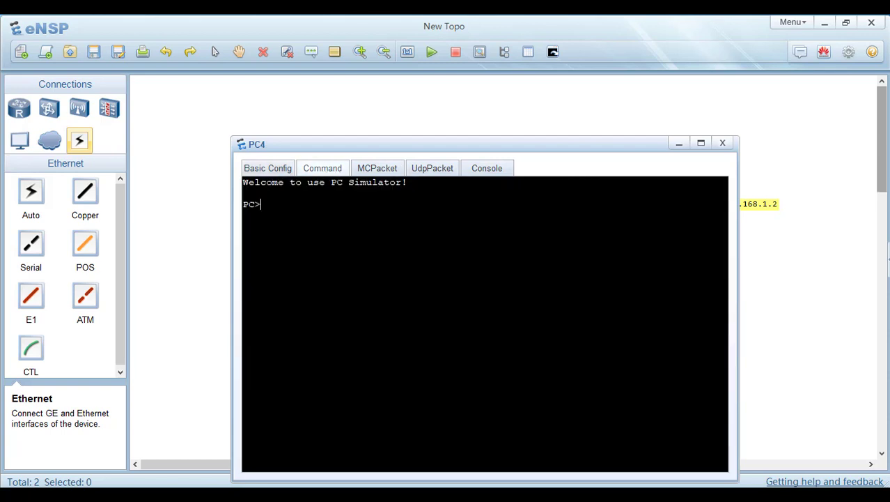
{"action": "type", "text": "ipconfig"}
{"action": "key", "text": "Return"}
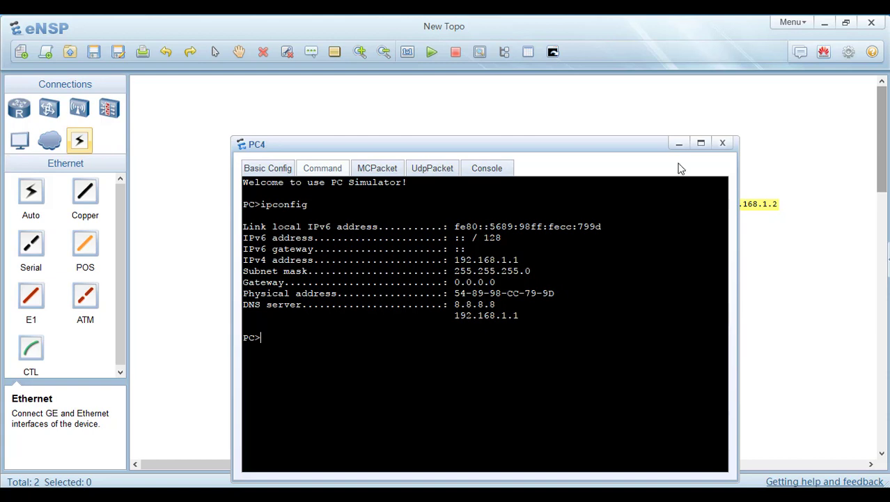
{"action": "left_click", "coordinate": [723, 142]}
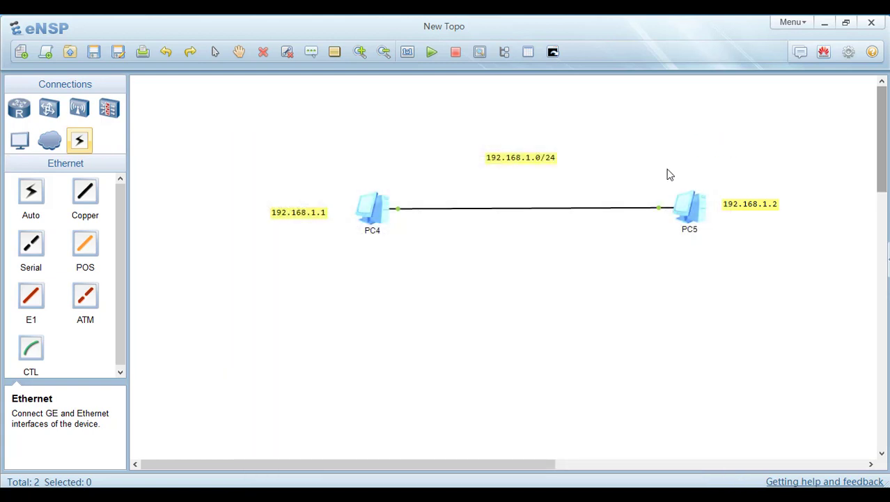
Open PC5's settings and set its host name to PC5.
{"action": "right_click", "coordinate": [697, 211]}
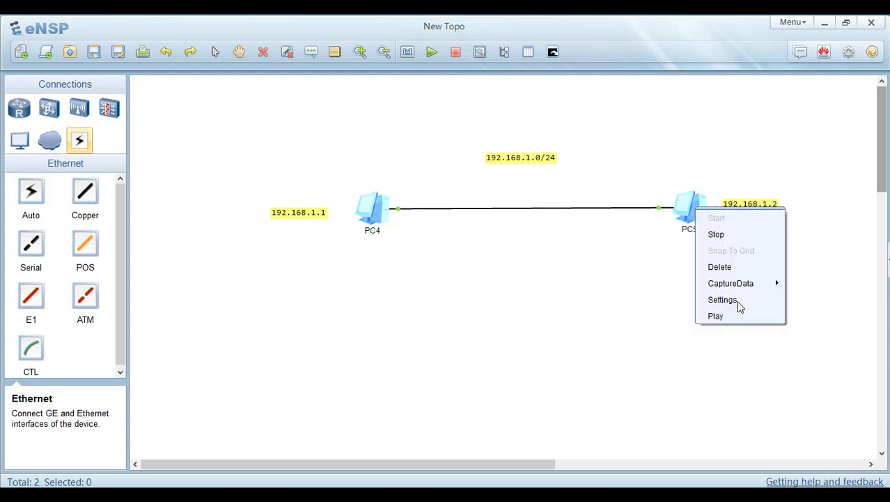
{"action": "left_click", "coordinate": [736, 300]}
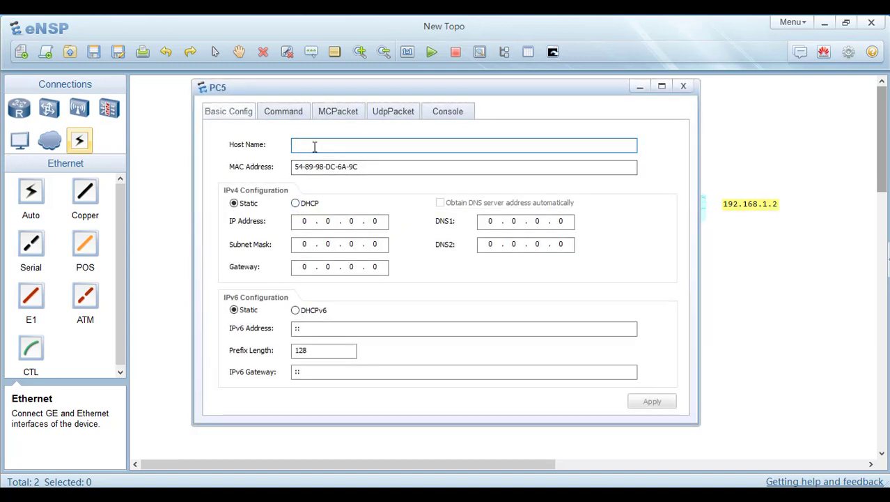
{"action": "type", "text": "PC5"}
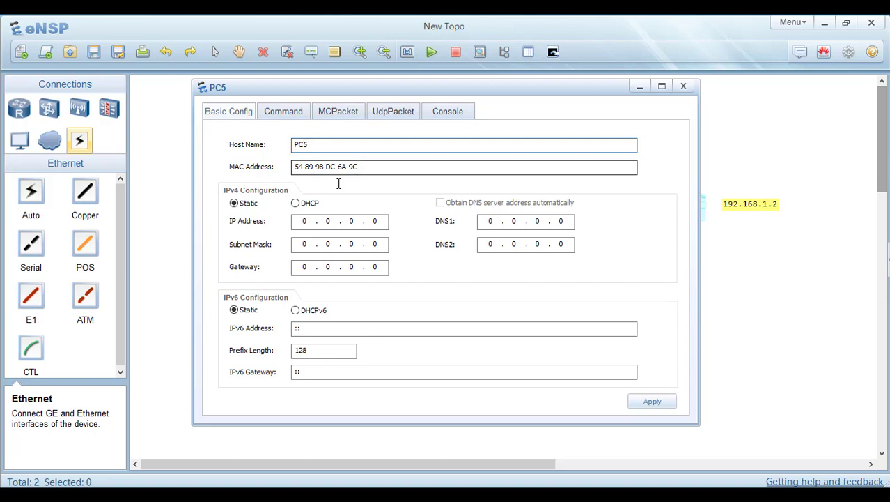
Set PC5's static IPv4 address to 192.168.1.2.
{"action": "left_click", "coordinate": [379, 223]}
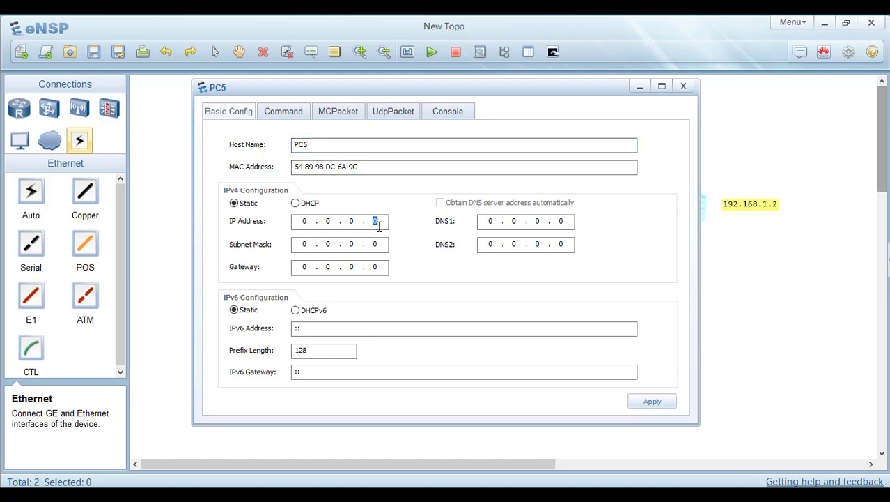
{"action": "key", "text": "BackSpace"}
{"action": "key", "text": "BackSpace"}
{"action": "key", "text": "BackSpace"}
{"action": "key", "text": "BackSpace"}
{"action": "type", "text": "192 . 168 . "}
{"action": "type", "text": "1 . 1"}
{"action": "key", "text": "BackSpace"}
{"action": "type", "text": "2"}
Set PC5's subnet mask to 255.255.255.0.
{"action": "left_click", "coordinate": [381, 240]}
{"action": "key", "text": "Right"}
{"action": "key", "text": "Right"}
{"action": "key", "text": "Right"}
{"action": "key", "text": "Right"}
{"action": "key", "text": "BackSpace"}
{"action": "key", "text": "BackSpace"}
{"action": "key", "text": "BackSpace"}
{"action": "key", "text": "BackSpace"}
{"action": "type", "text": "255.255.5"}
{"action": "key", "text": "BackSpace"}
{"action": "type", "text": "255 . "}
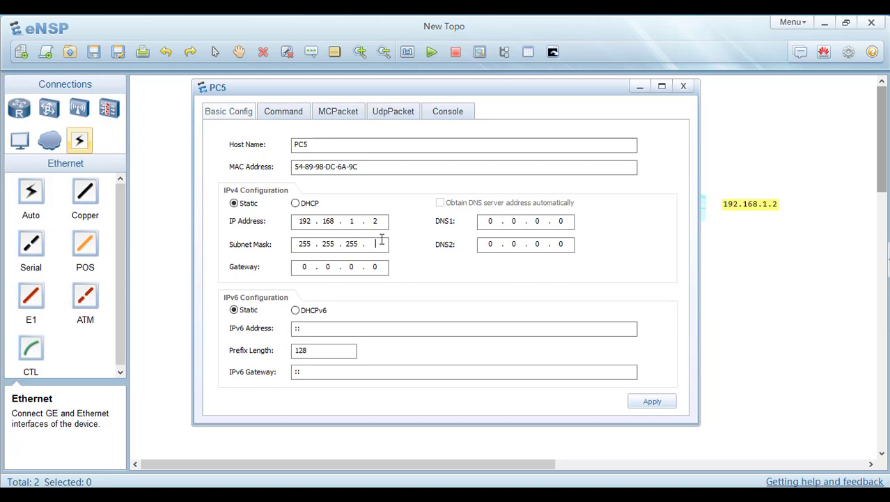
{"action": "type", "text": "0"}
Enter 8.8.8.8 as PC5's first DNS server.
{"action": "key", "text": "BackSpace"}
{"action": "key", "text": "BackSpace"}
{"action": "key", "text": "BackSpace"}
{"action": "key", "text": "BackSpace"}
{"action": "type", "text": "8.8.8.8"}
Run ipconfig in PC5's command line to check its address, subnet mask and DNS configuration.
{"action": "left_click", "coordinate": [292, 114]}
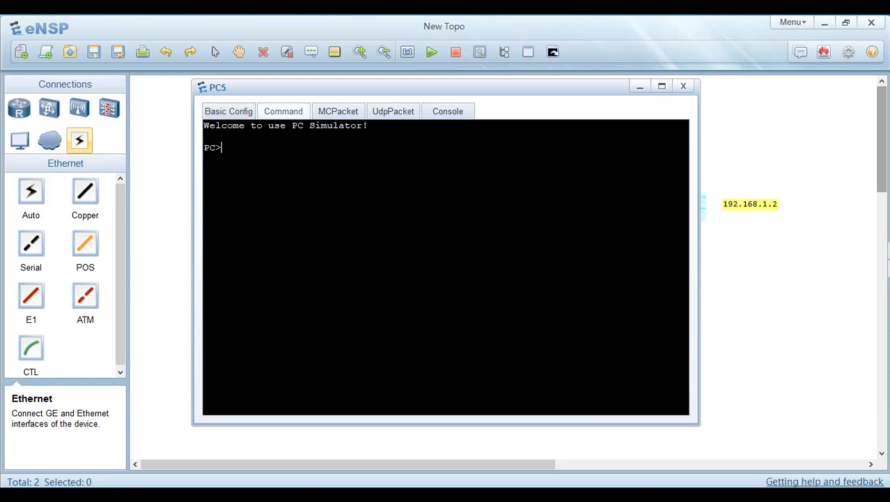
{"action": "type", "text": "ipconfig"}
{"action": "key", "text": "Return"}
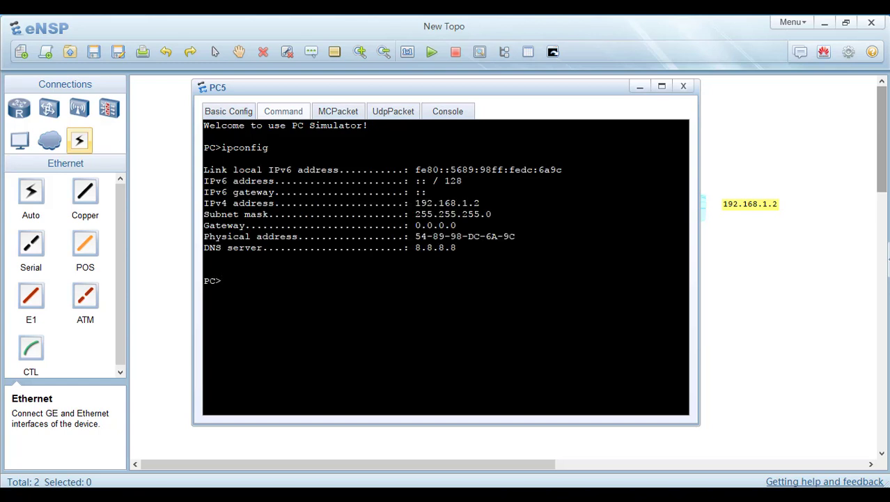
{"action": "left_click_drag", "start_coordinate": [457, 249], "coordinate": [426, 237]}
{"action": "left_click", "coordinate": [585, 170]}
Test connectivity from PC5 to PC4 with ping 192.168.1.1, and minimize PC5's window.
{"action": "type", "text": "ping 192.168.1.1"}
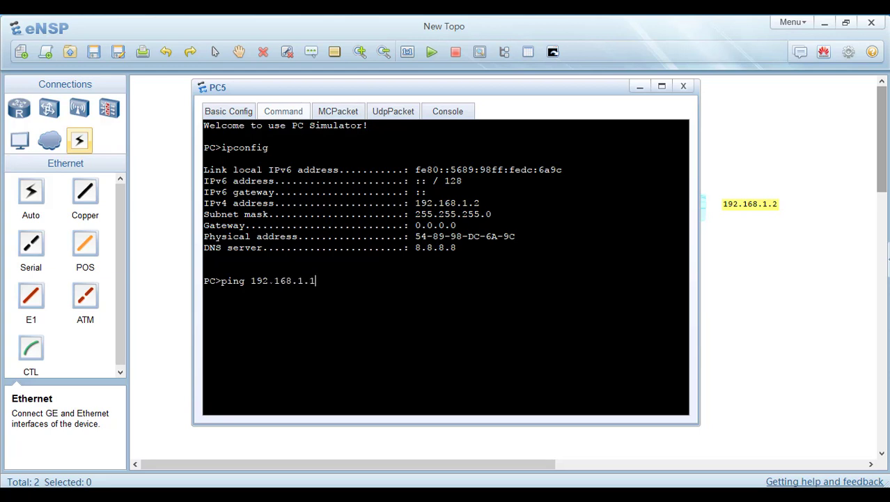
{"action": "key", "text": "Return"}
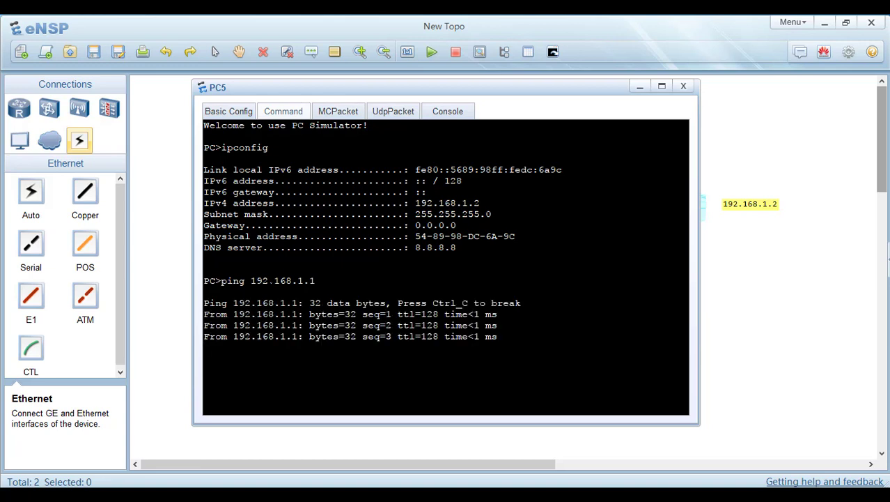
{"action": "left_click", "coordinate": [640, 87]}
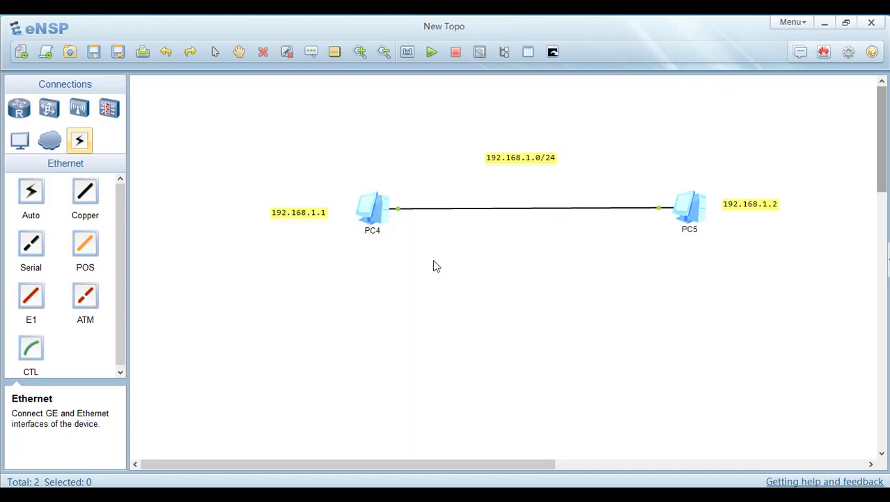
Place two AR2240 routers in the topology, one below PC4 and one below PC5.
{"action": "left_click", "coordinate": [13, 114]}
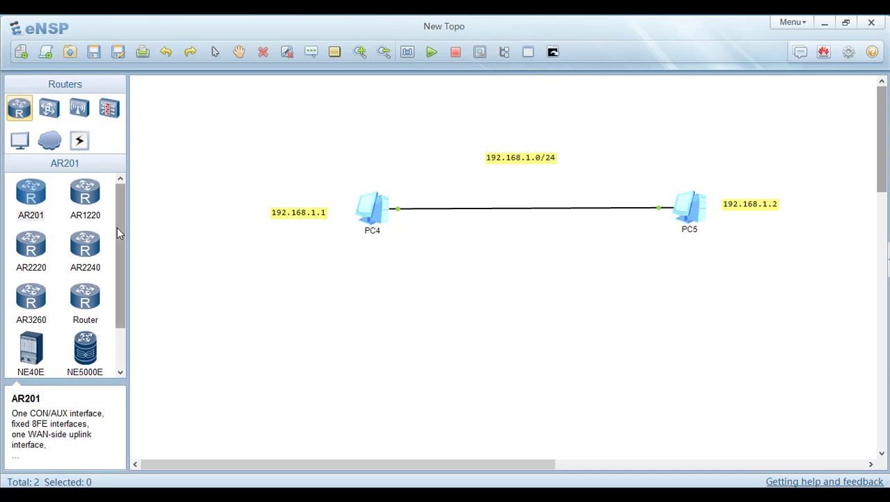
{"action": "left_click_drag", "start_coordinate": [117, 226], "coordinate": [113, 276]}
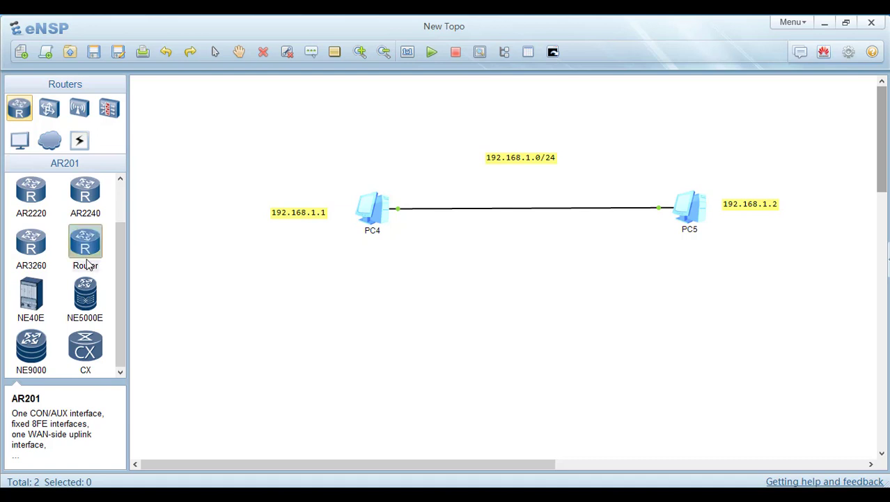
{"action": "left_click", "coordinate": [86, 262]}
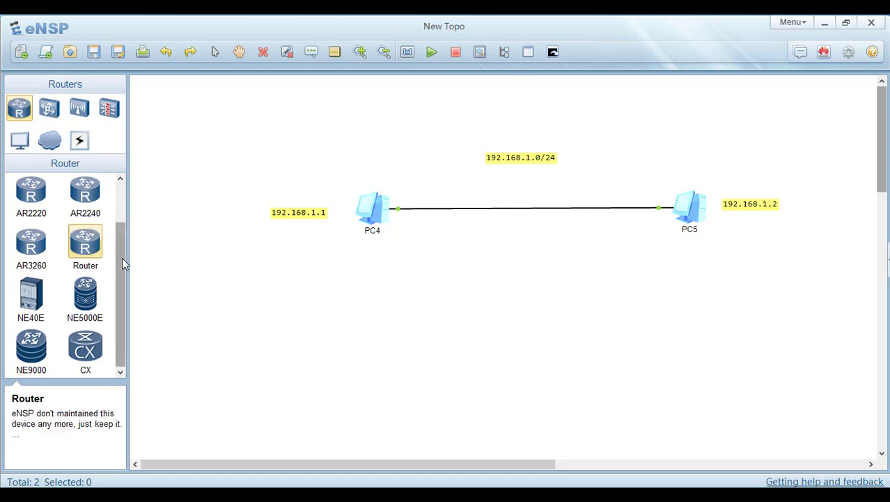
{"action": "left_click_drag", "start_coordinate": [122, 257], "coordinate": [122, 212]}
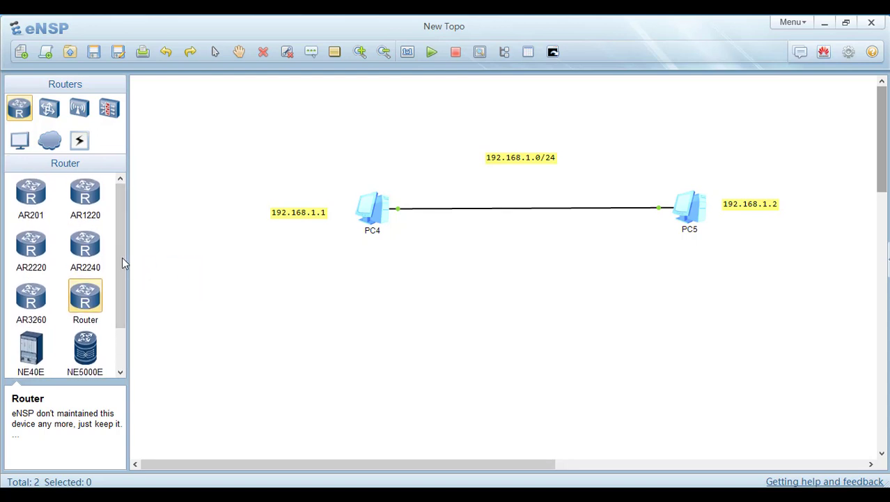
{"action": "left_click", "coordinate": [90, 251]}
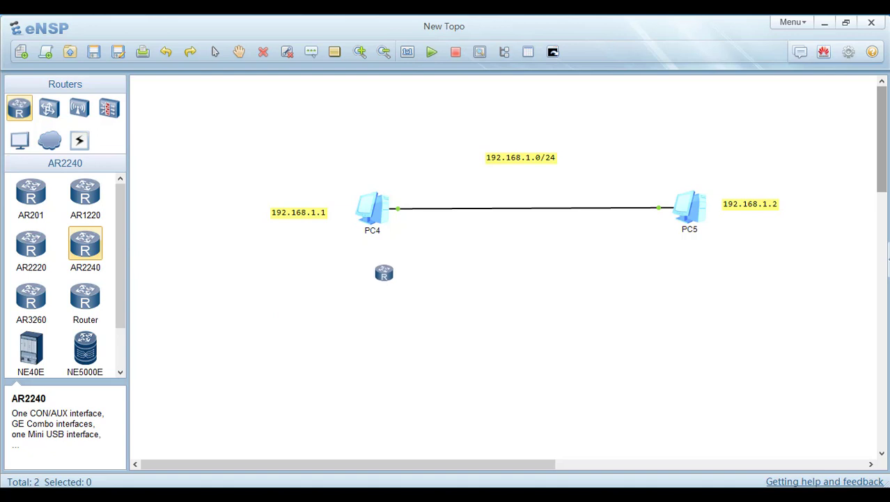
{"action": "left_click", "coordinate": [384, 271]}
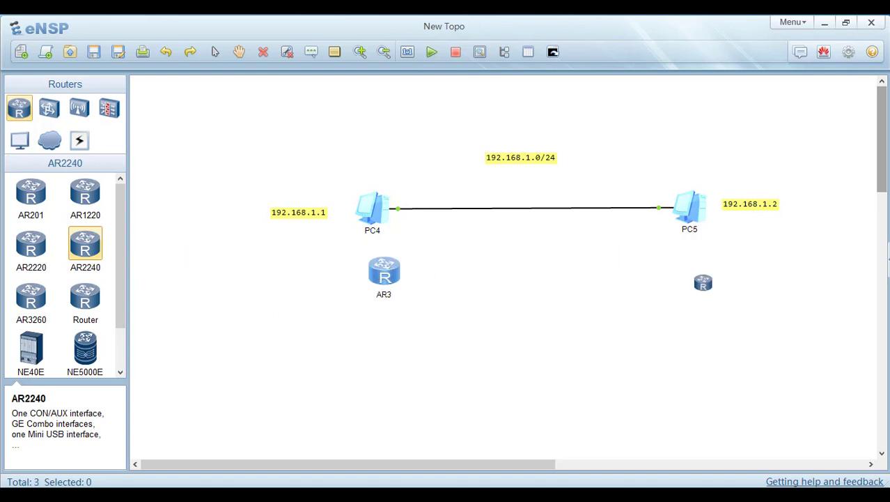
{"action": "left_click", "coordinate": [702, 281]}
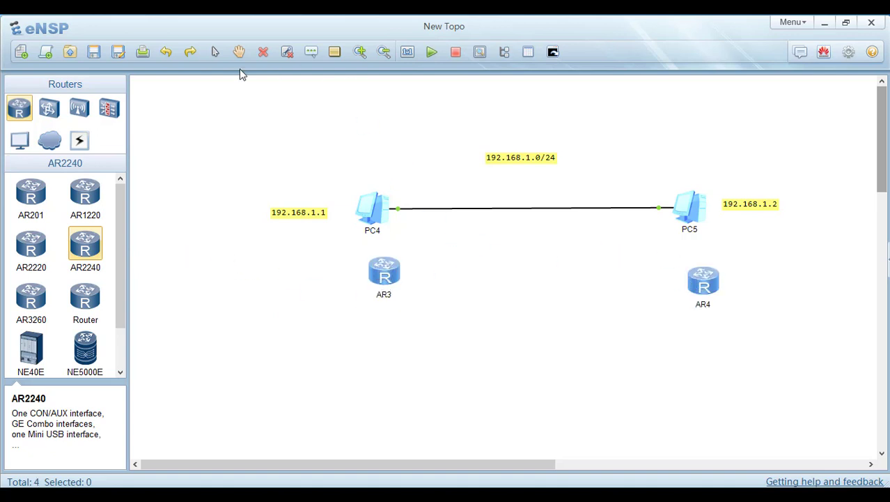
{"action": "left_click", "coordinate": [216, 56]}
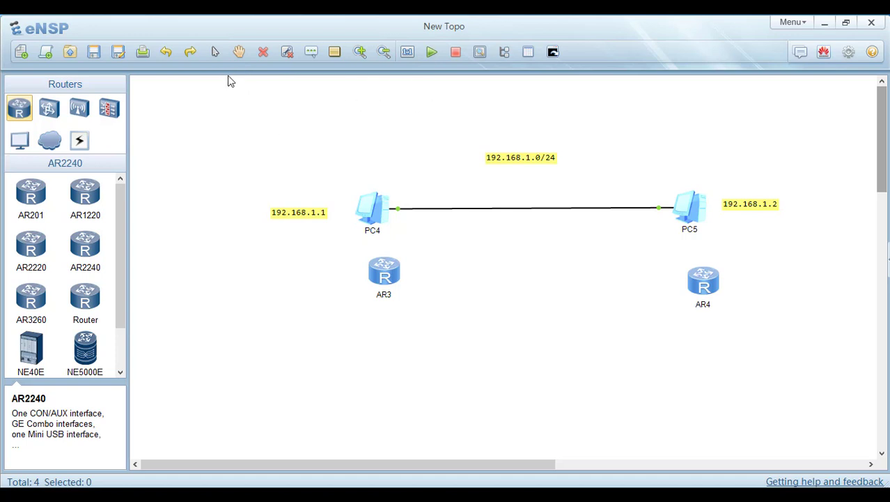
Delete PC4 and move router AR3 into its place beside the 192.168.1.1 label.
{"action": "left_click", "coordinate": [263, 52]}
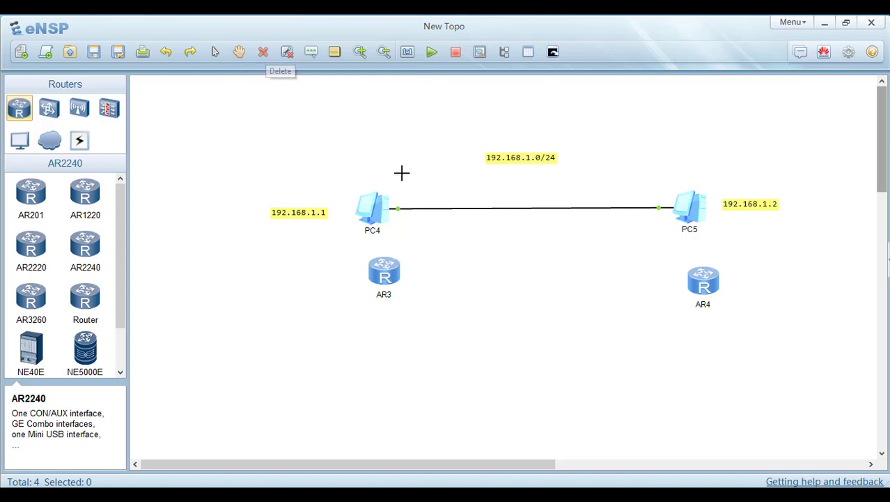
{"action": "left_click", "coordinate": [380, 207]}
{"action": "left_click", "coordinate": [478, 292]}
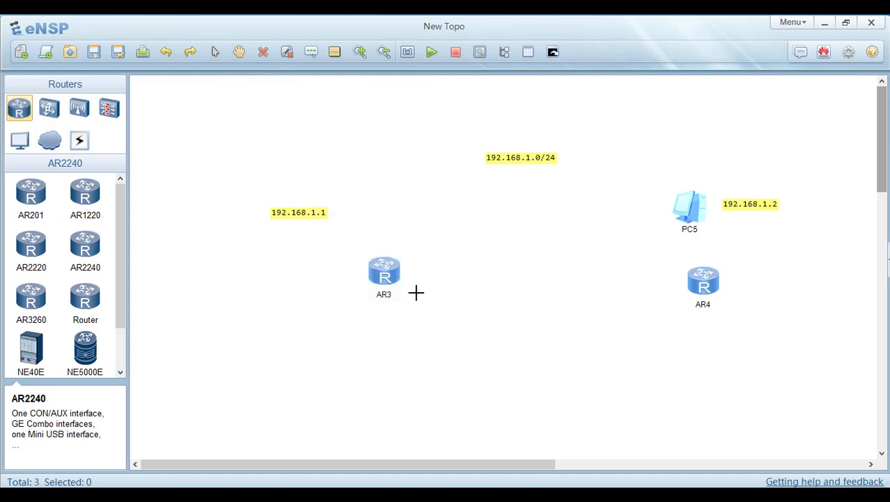
{"action": "left_click", "coordinate": [218, 53]}
{"action": "left_click_drag", "start_coordinate": [392, 278], "coordinate": [383, 232]}
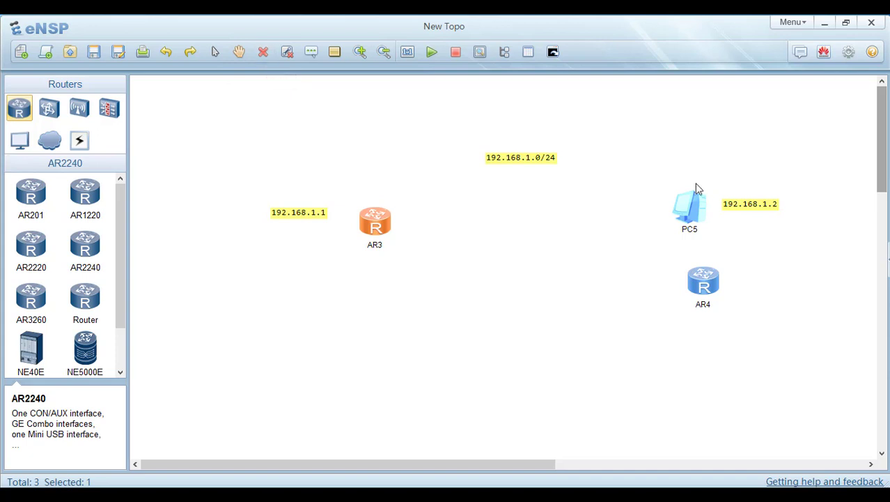
Request deletion of the selected router AR3.
{"action": "left_click", "coordinate": [263, 55]}
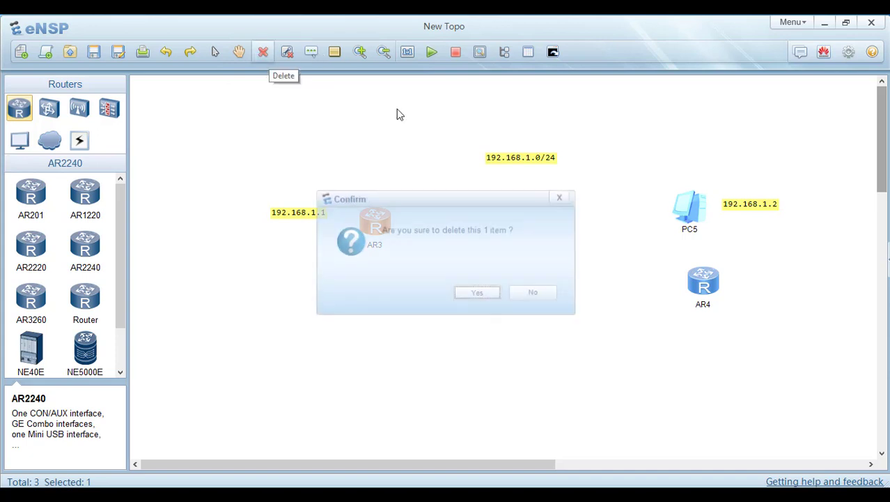